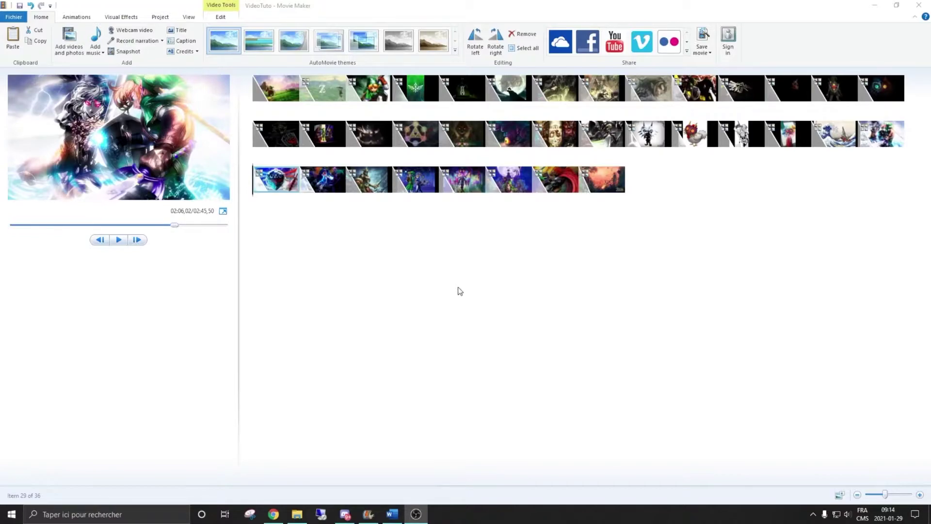
Add The Legend of Zelda soundtrack from the Tuto folder to the VideoTuto project as music
left_click(457, 273)
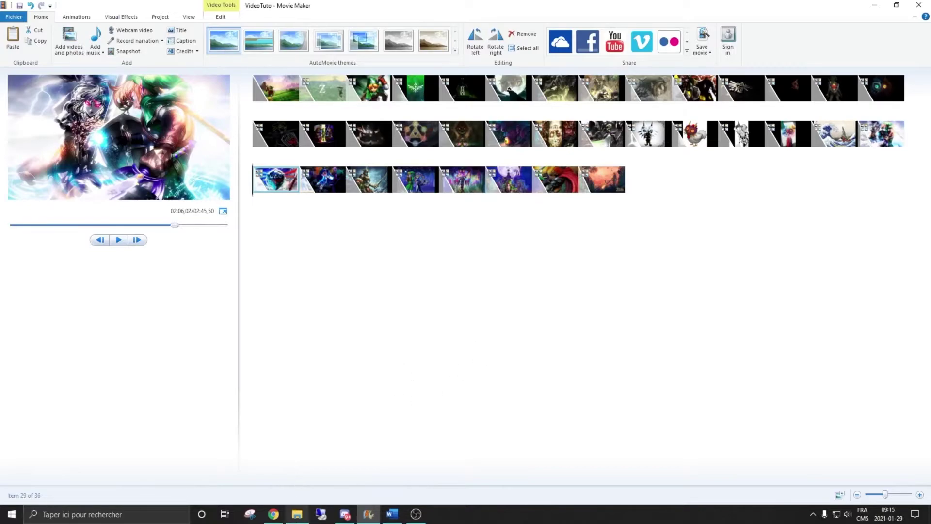
left_click(297, 514)
left_click_drag(467, 214, 679, 251)
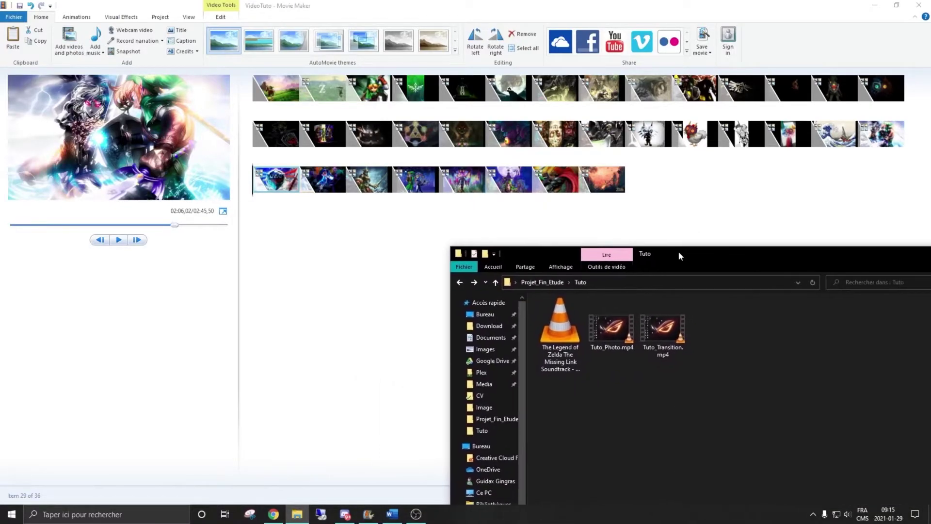
left_click(547, 346)
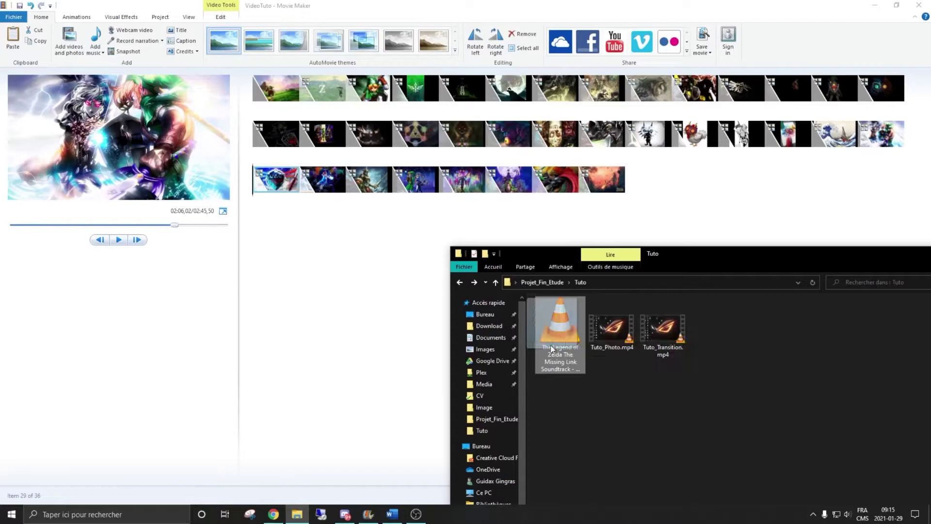
left_click_drag(564, 326, 325, 272)
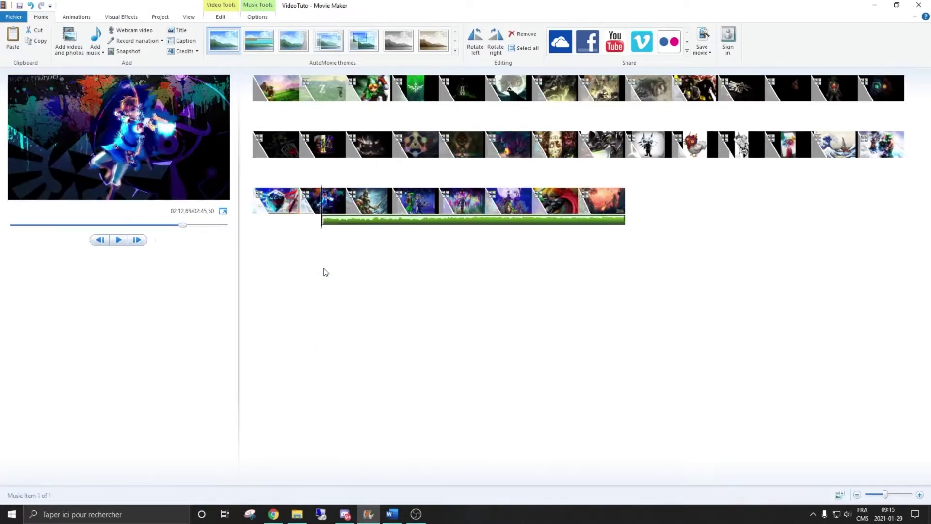
Reposition the green Zelda music bar to the first row's start so it covers all three rows
left_click_drag(324, 221, 245, 104)
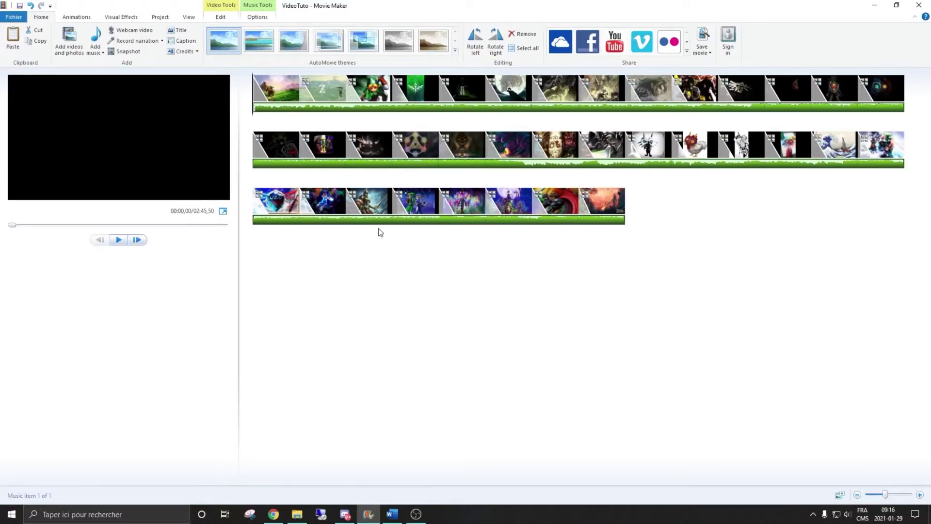
left_click(343, 206)
left_click(373, 214)
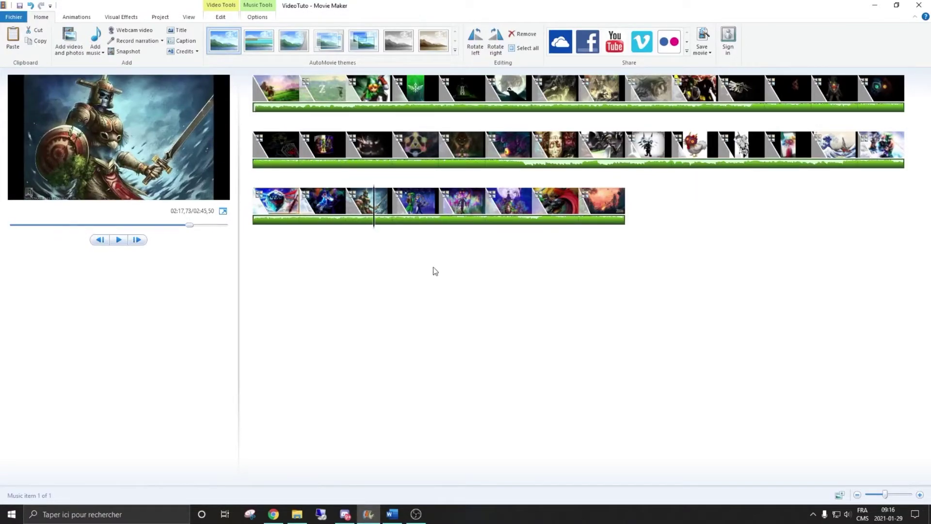
left_click_drag(259, 107, 580, 167)
left_click(464, 155)
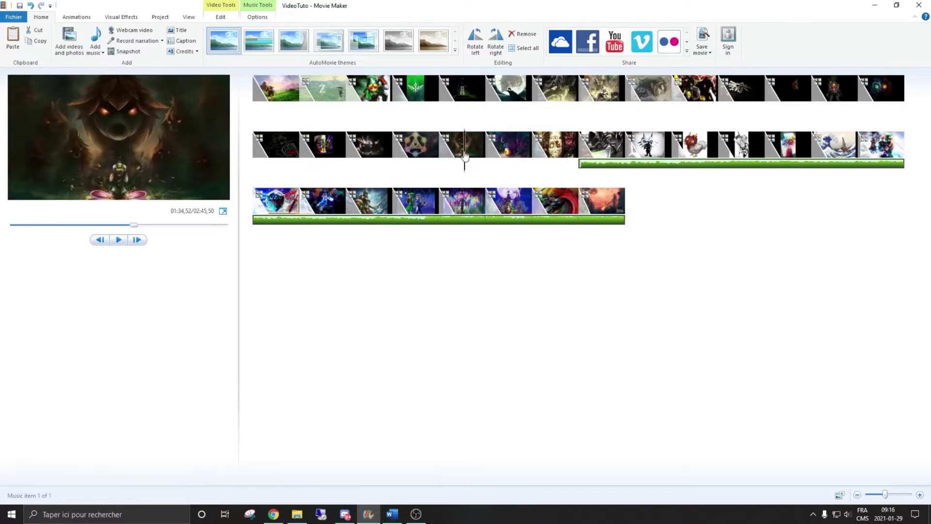
left_click(400, 165)
left_click(583, 168)
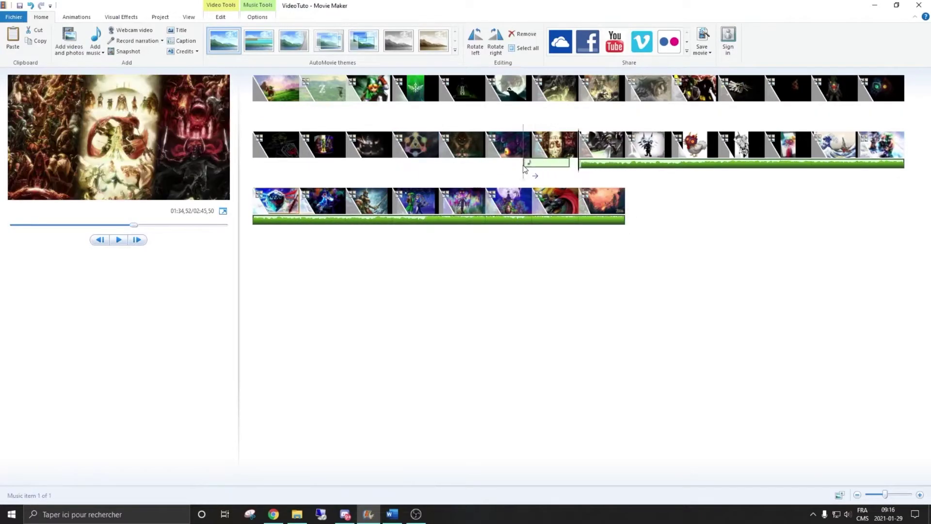
left_click_drag(450, 167, 254, 112)
left_click(372, 166)
left_click(303, 167)
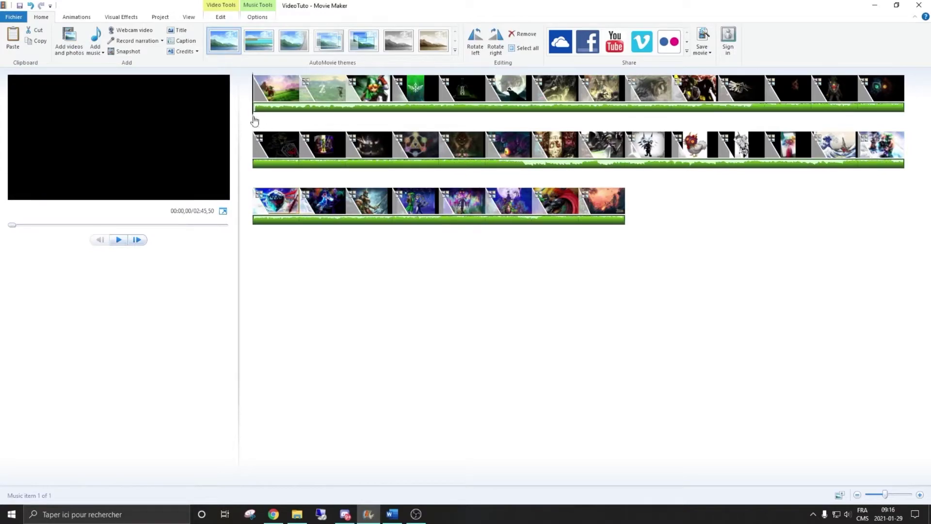
left_click_drag(255, 121, 369, 119)
left_click(256, 111)
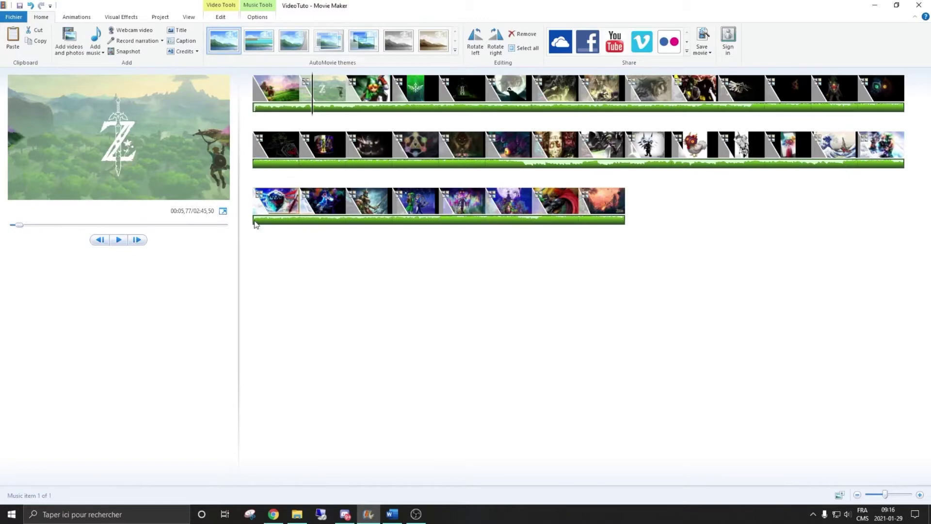
left_click_drag(256, 224, 255, 108)
left_click(251, 120)
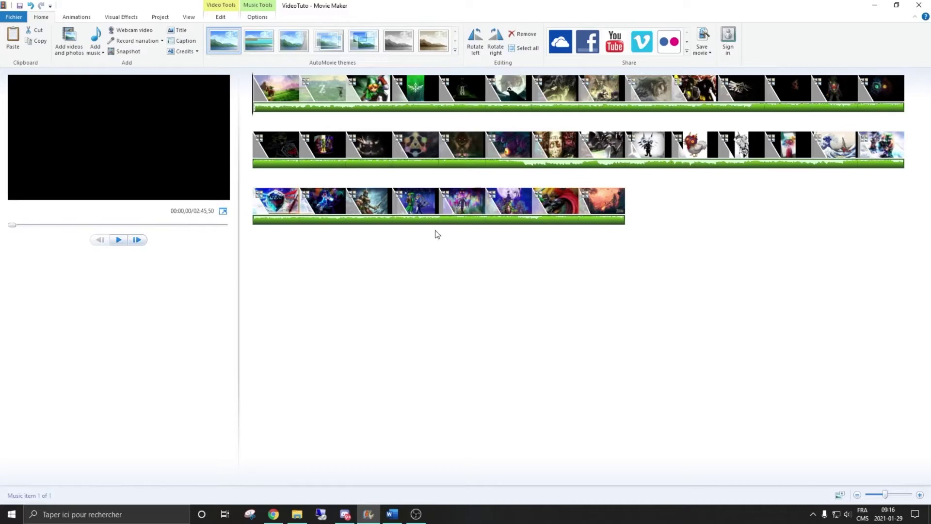
left_click(119, 239)
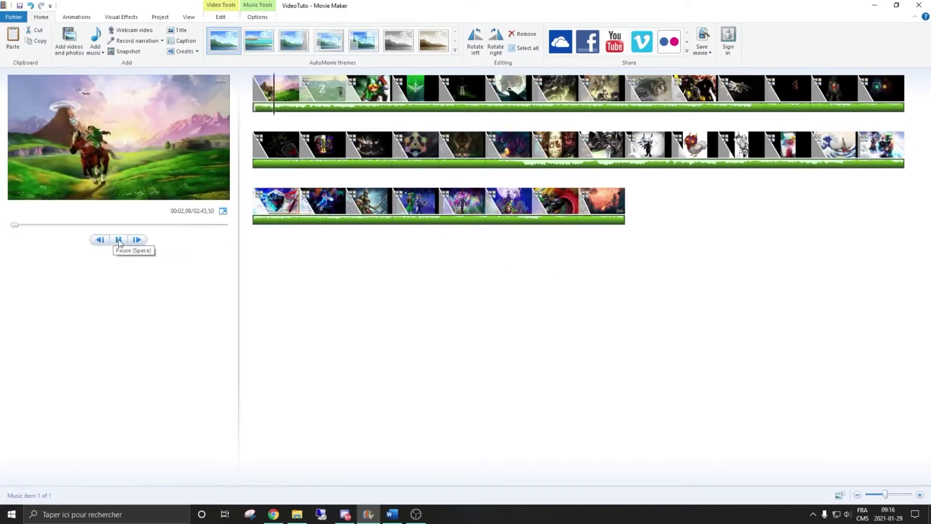
left_click(119, 241)
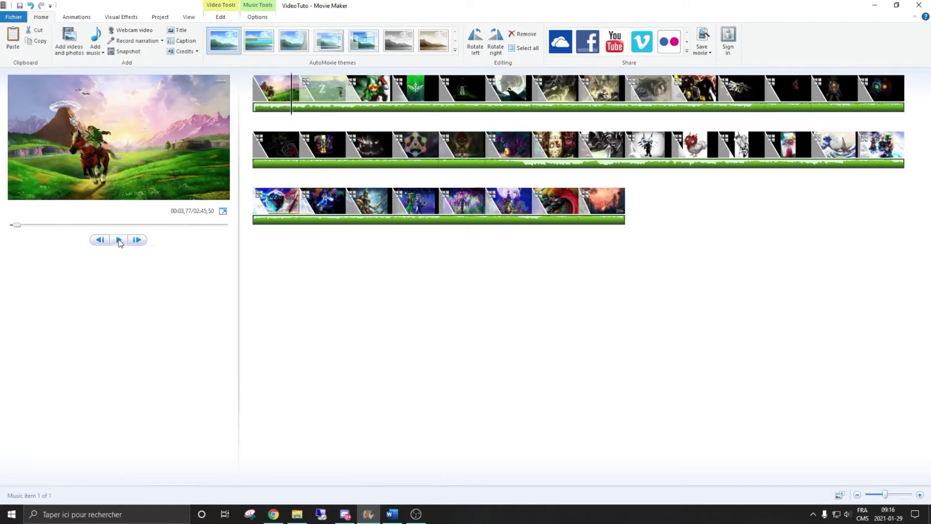
left_click(588, 206)
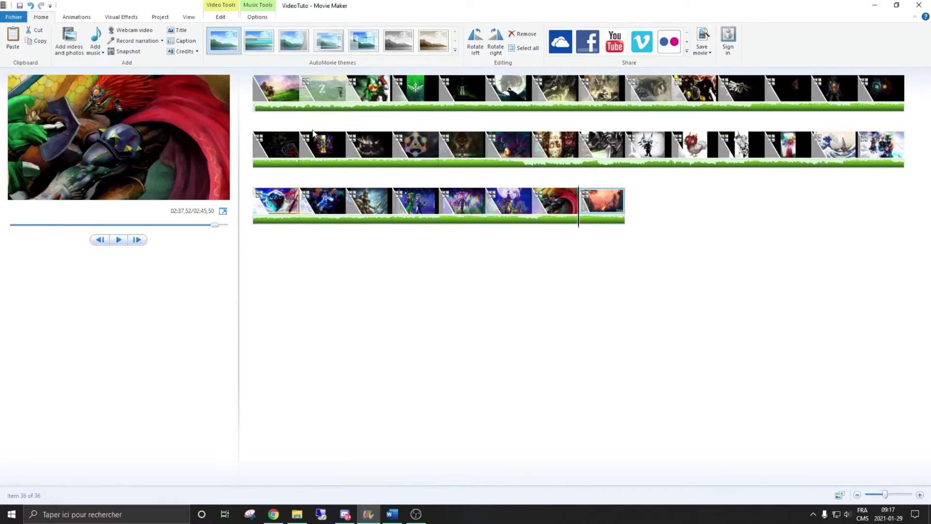
With the last photo selected, set the Zelda soundtrack's Fade out to Slow
left_click(573, 209)
left_click(591, 216)
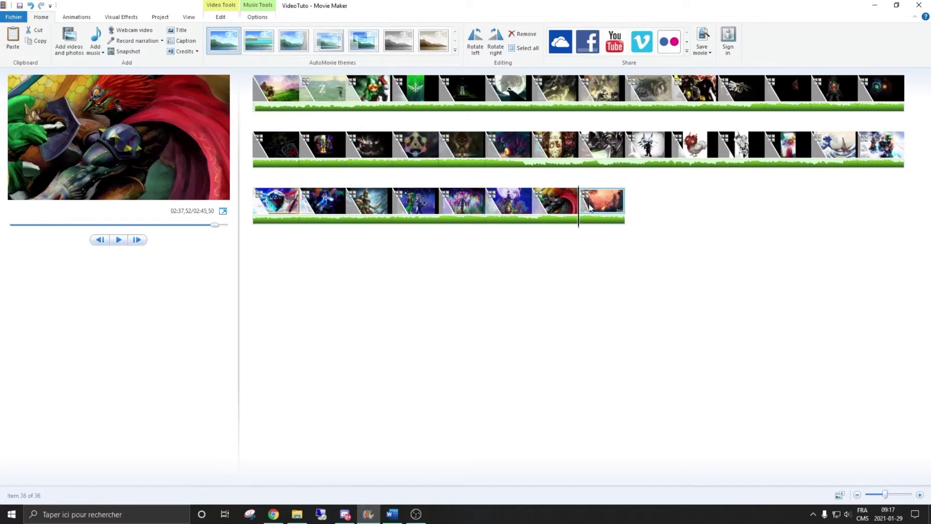
left_click(261, 19)
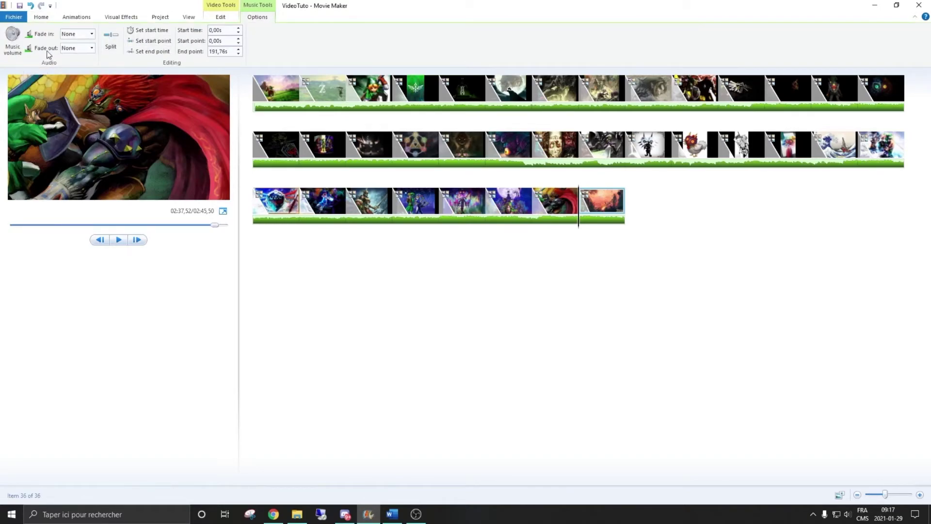
left_click(92, 48)
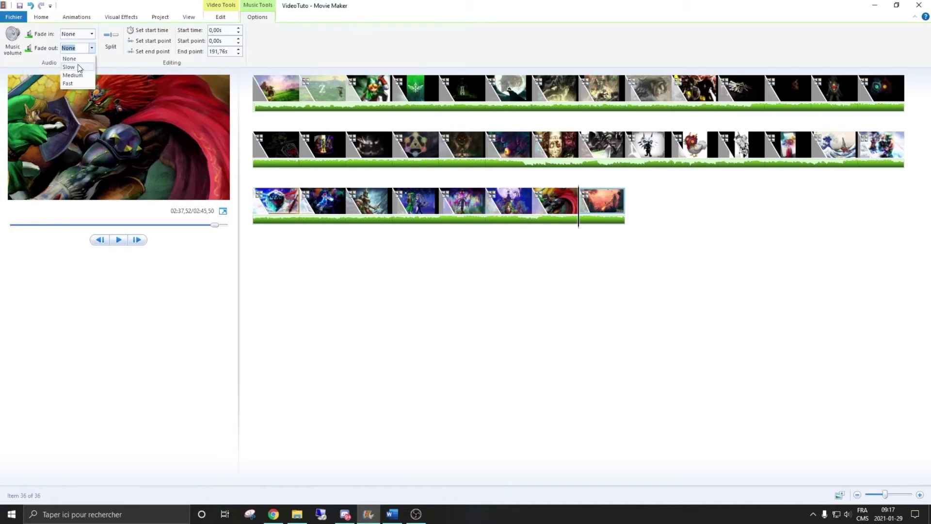
left_click(79, 67)
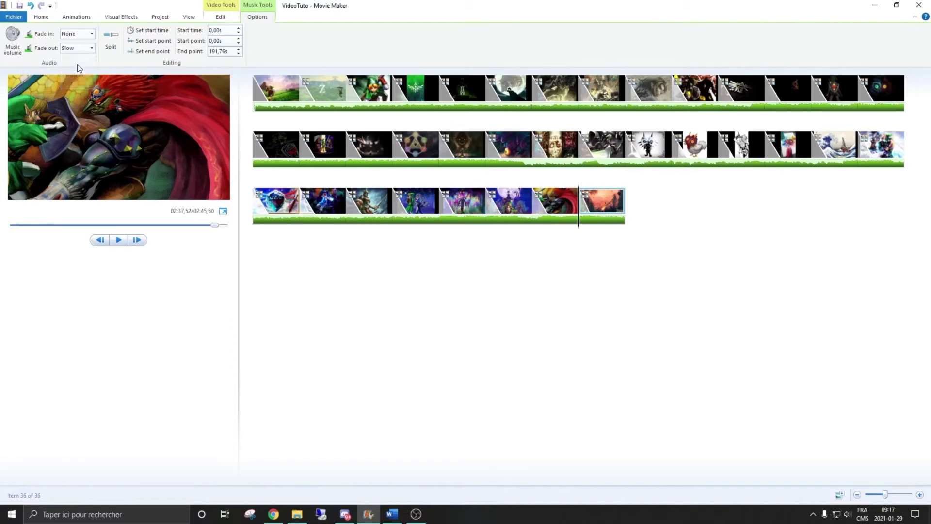
From the first photo, set the soundtrack's Fade in to Slow and preview the opening seconds
left_click(271, 96)
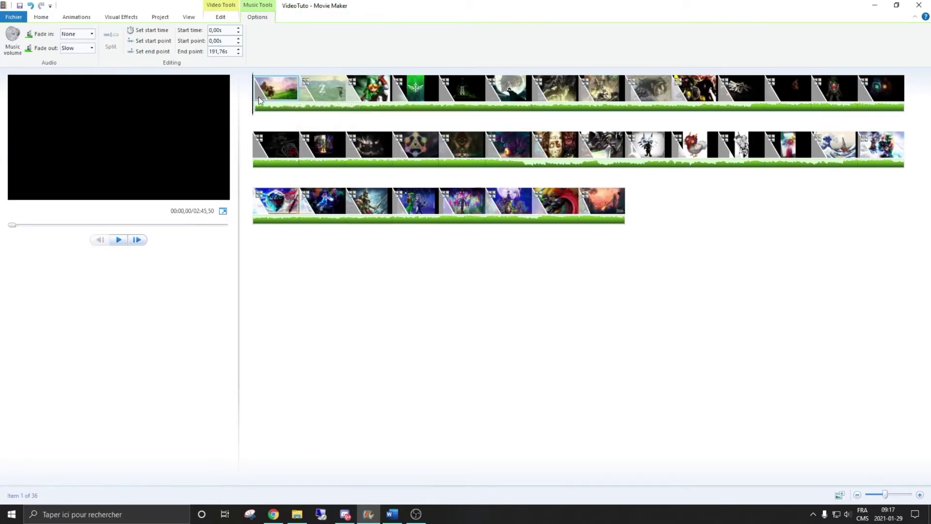
left_click(92, 38)
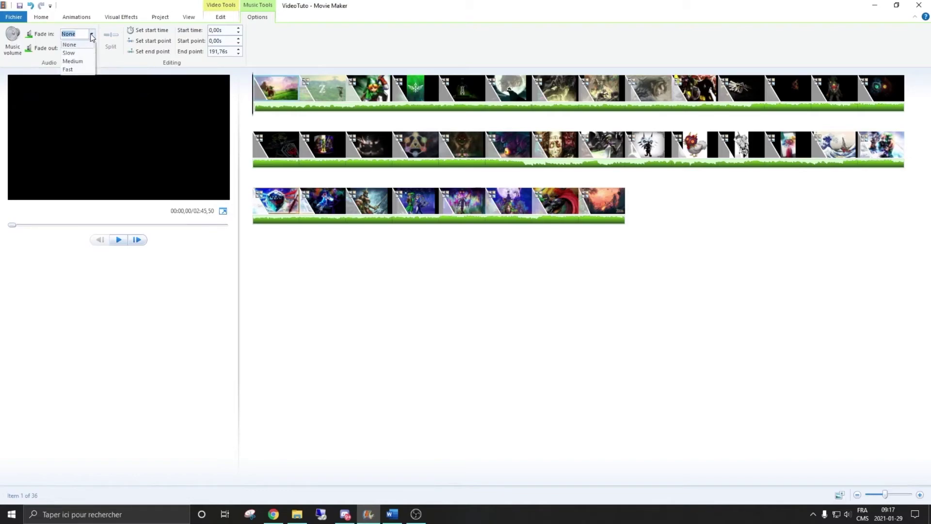
left_click(70, 53)
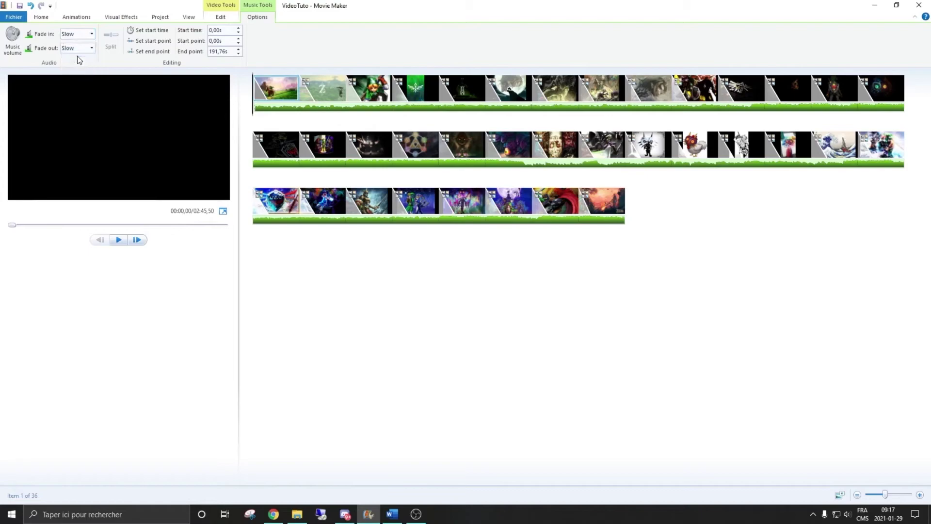
left_click(120, 240)
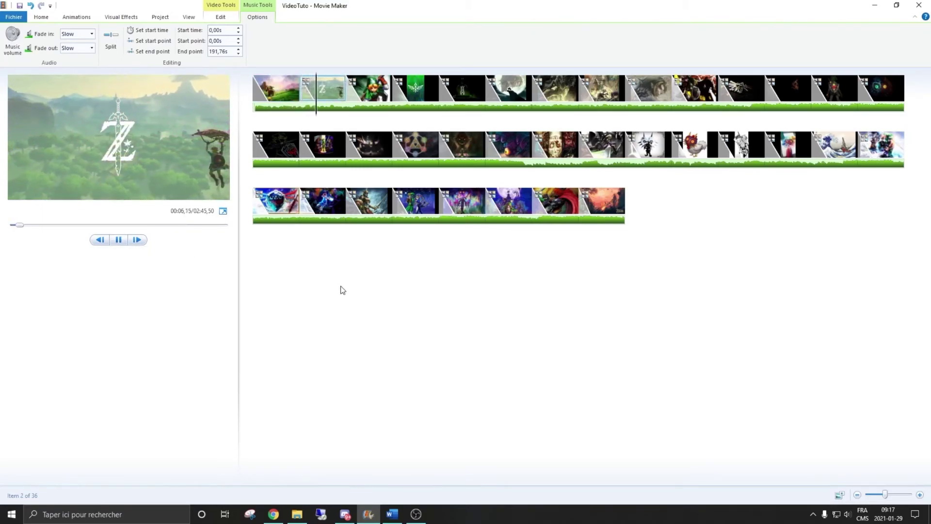
left_click(119, 240)
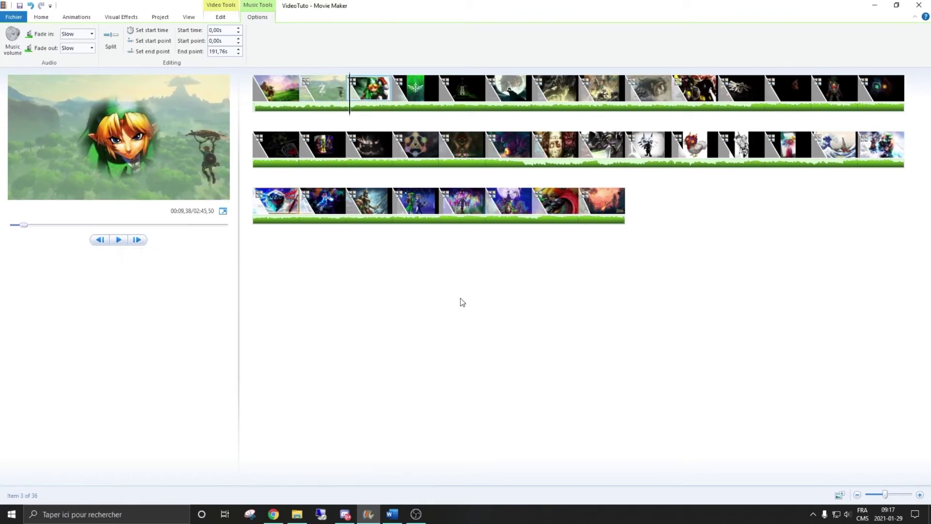